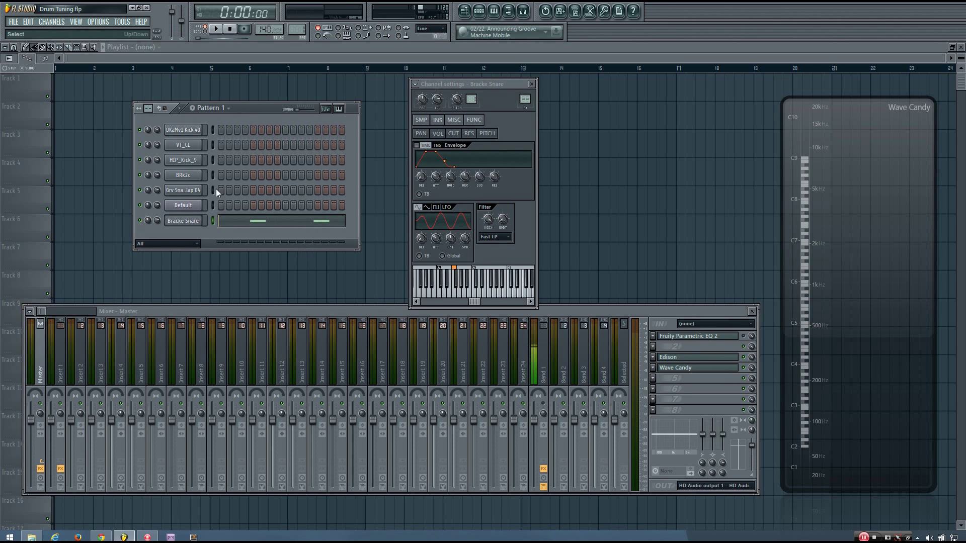
Step: Select the BRk2c kick channel and view its sample on the SMP tab
click(213, 175)
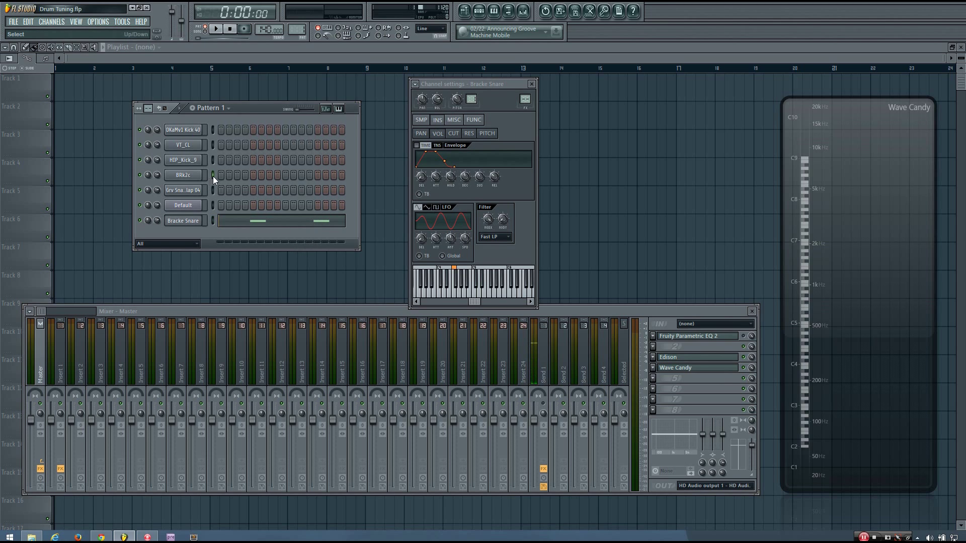
click(183, 175)
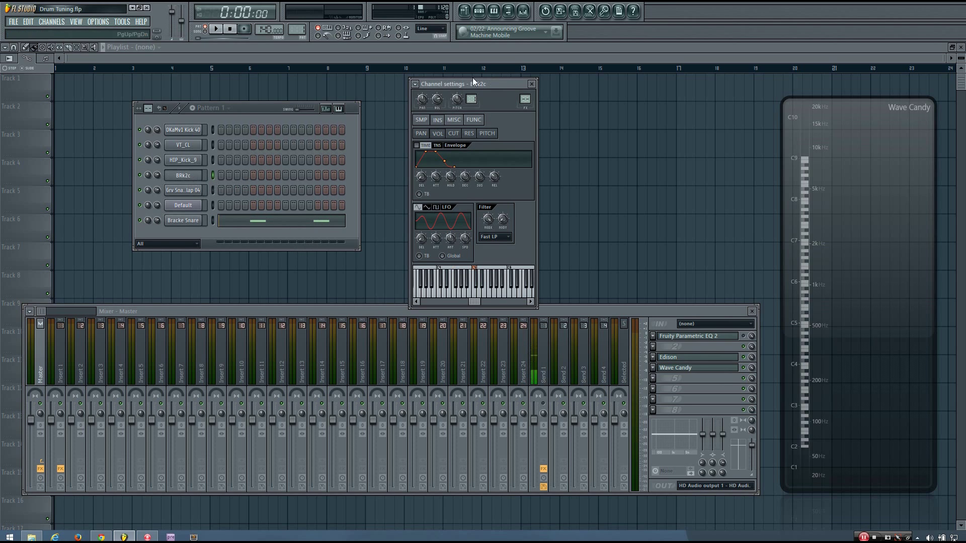
click(421, 120)
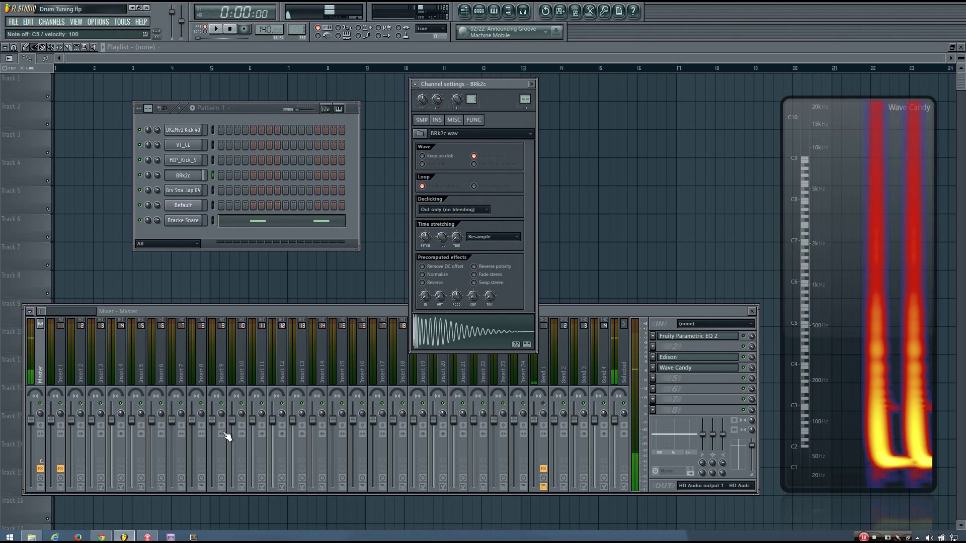
Step: Open Edison on mixer Insert 1 and drag the BRk2c waveform into it
click(61, 372)
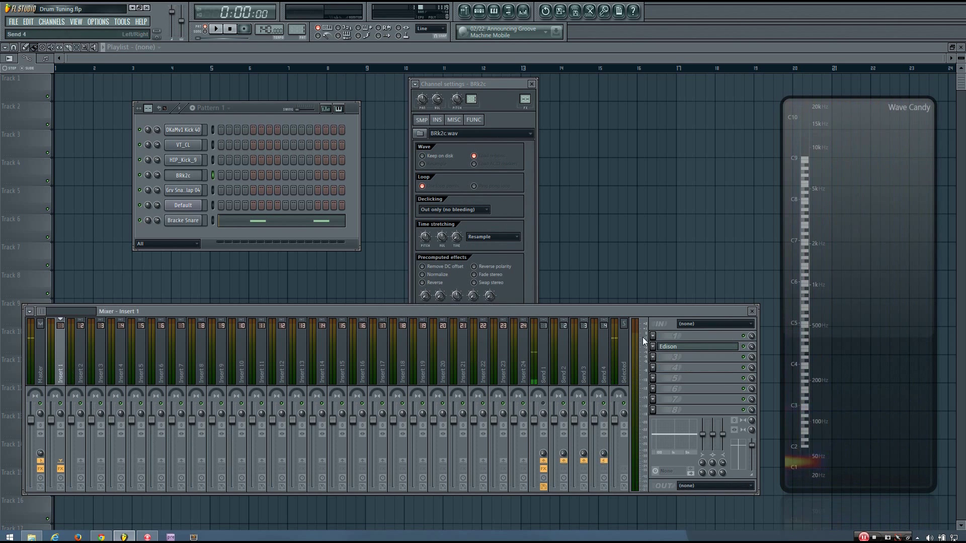
click(684, 348)
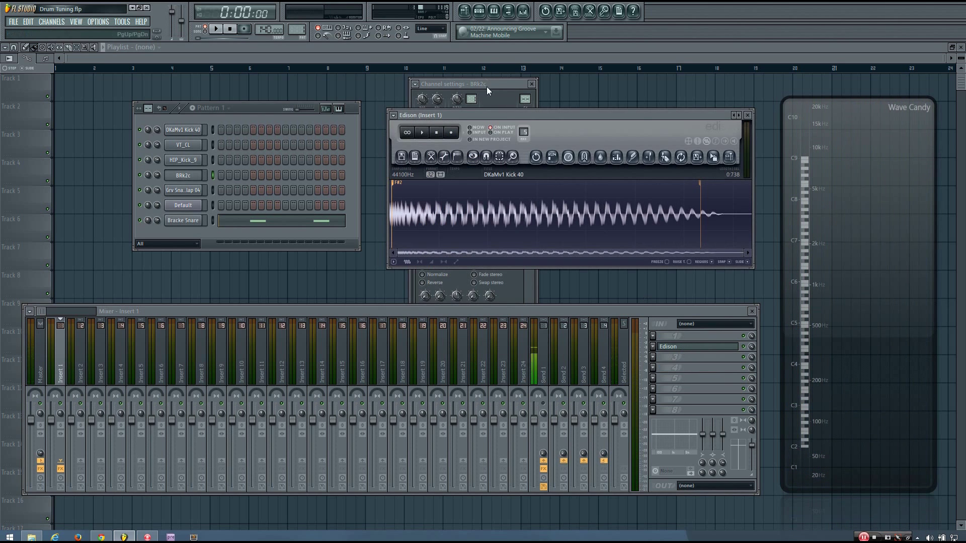
drag(486, 87, 337, 97)
drag(322, 344, 503, 212)
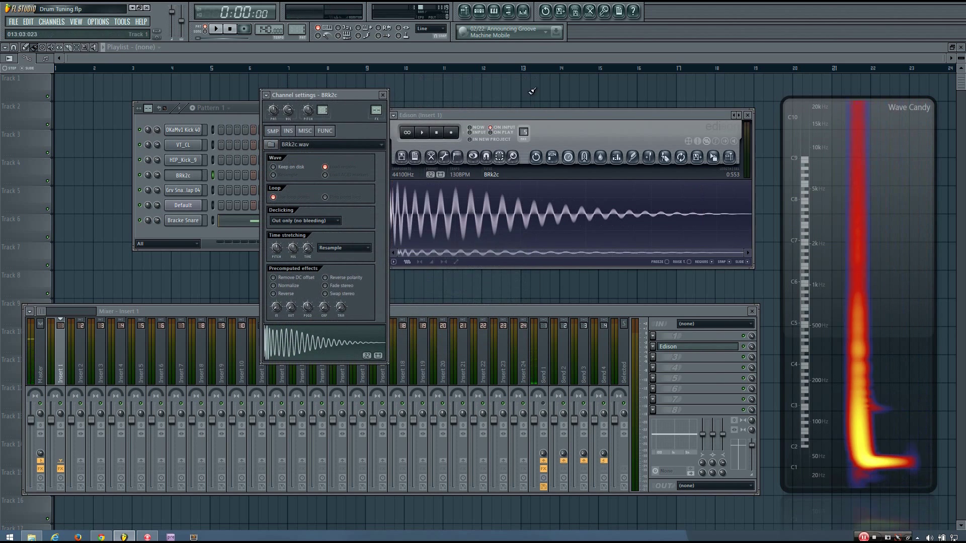
drag(525, 114, 548, 116)
Step: Detect pitch regions (B2, E2) in the kick and audition its opening part
click(481, 159)
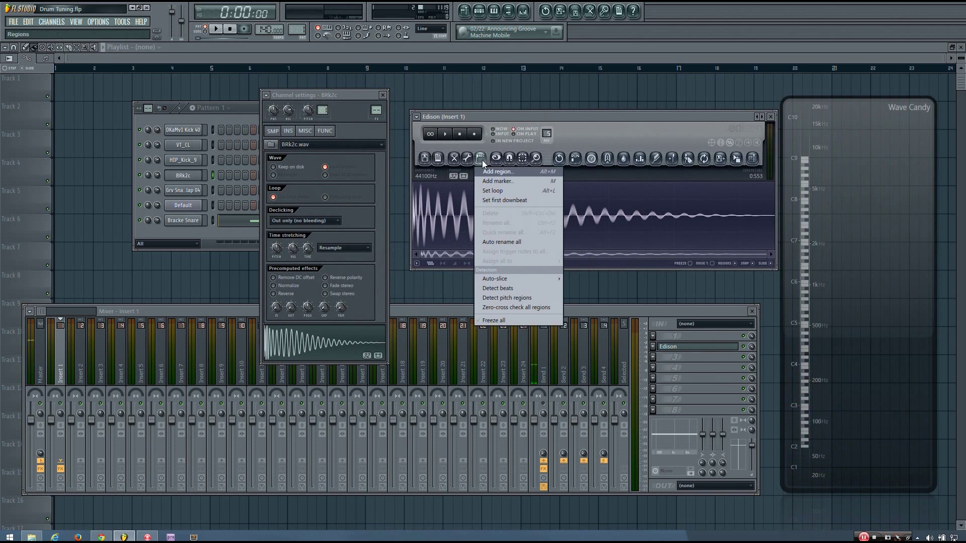
click(506, 298)
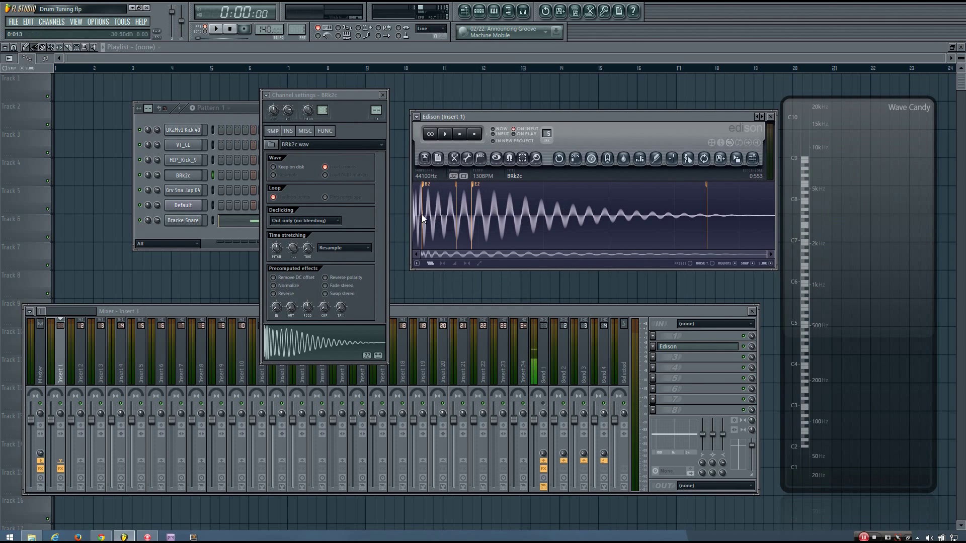
drag(422, 215, 454, 214)
drag(502, 117, 483, 118)
key(space)
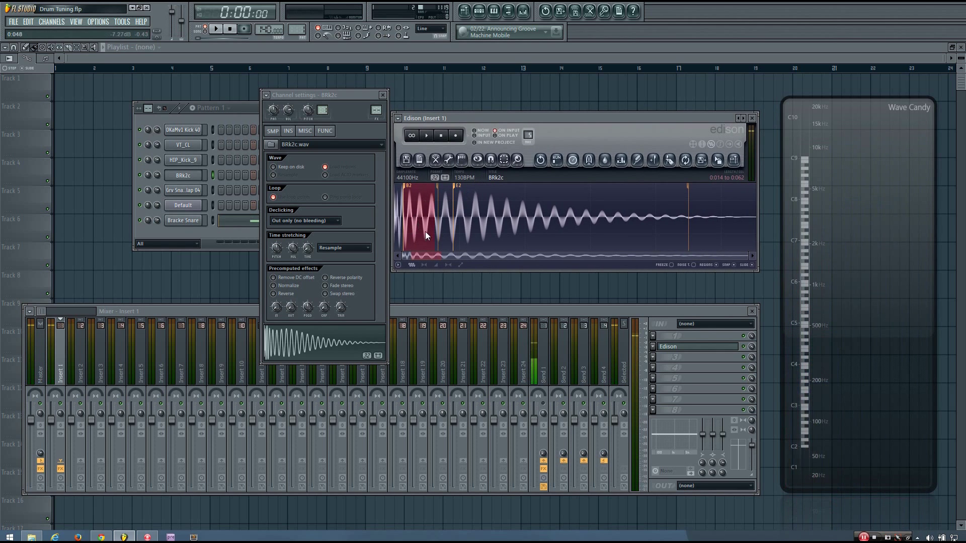
Step: Audition the kick from 0:000–0:084, then isolate its tail at 0:251–0:445
drag(395, 219, 687, 215)
key(space)
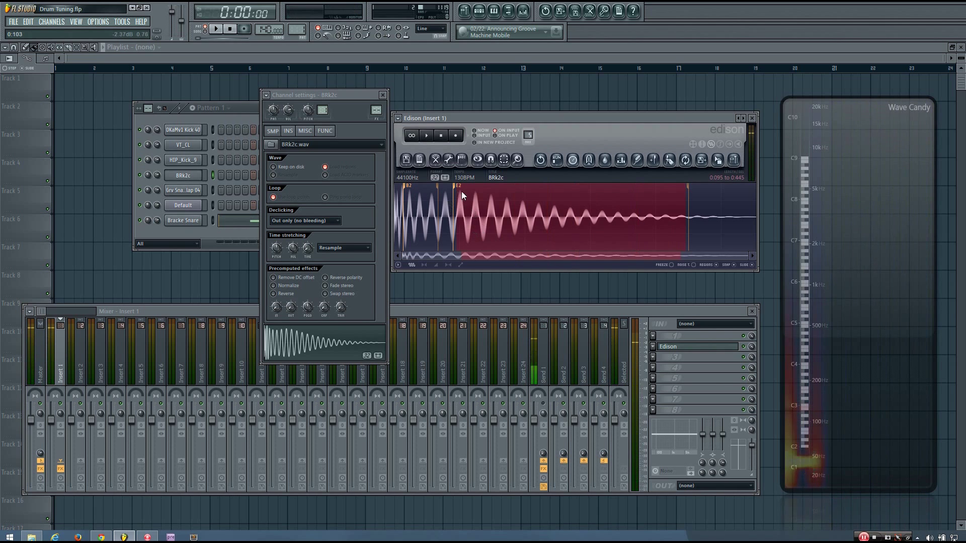
drag(473, 210, 558, 215)
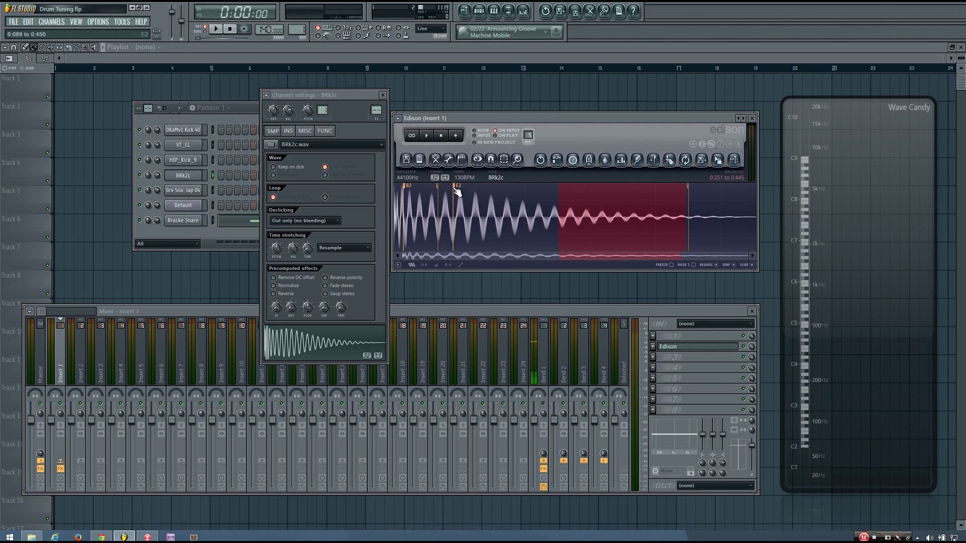
click(288, 131)
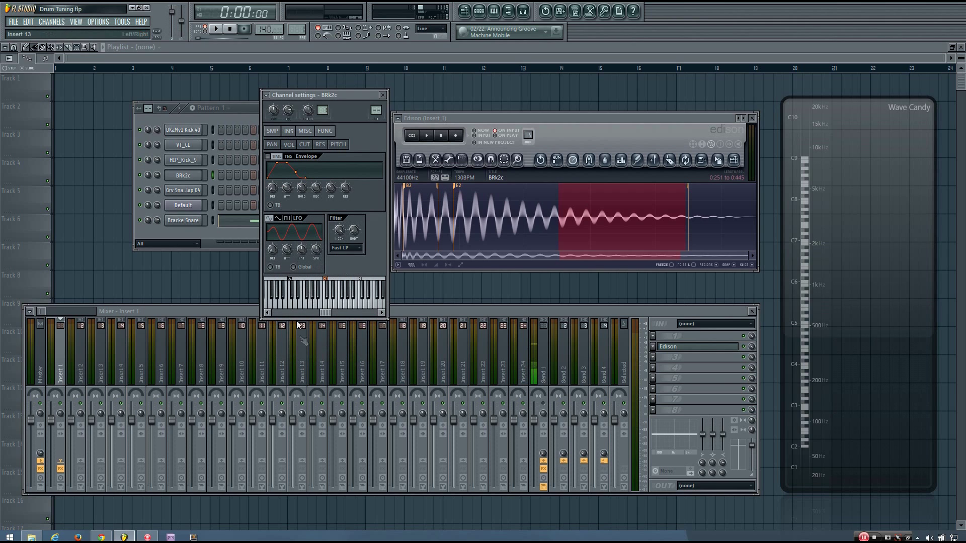
Step: Play the BRk2c kick at C5 from the INS test keyboard; Wave Candy peaks near C2
click(303, 285)
drag(345, 93, 439, 99)
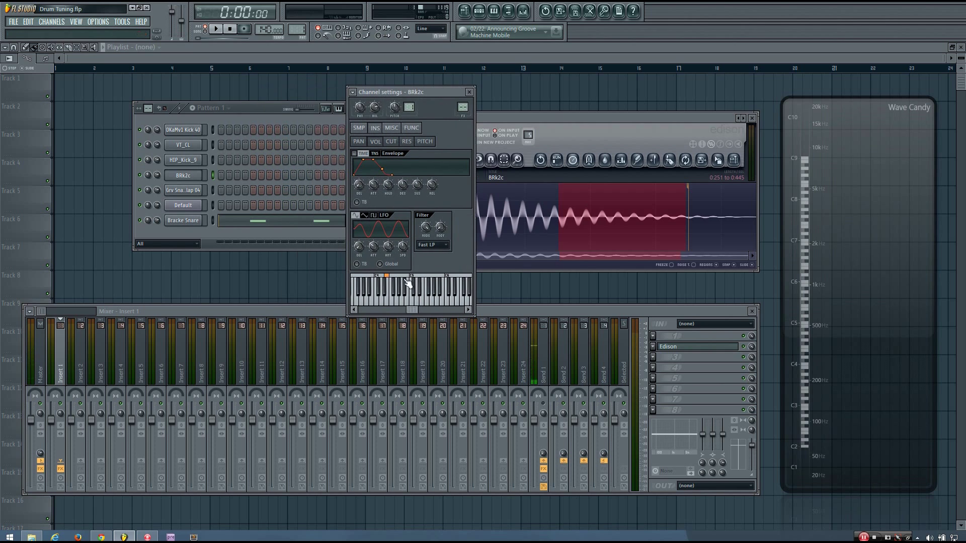
click(390, 287)
click(391, 287)
drag(438, 94, 475, 93)
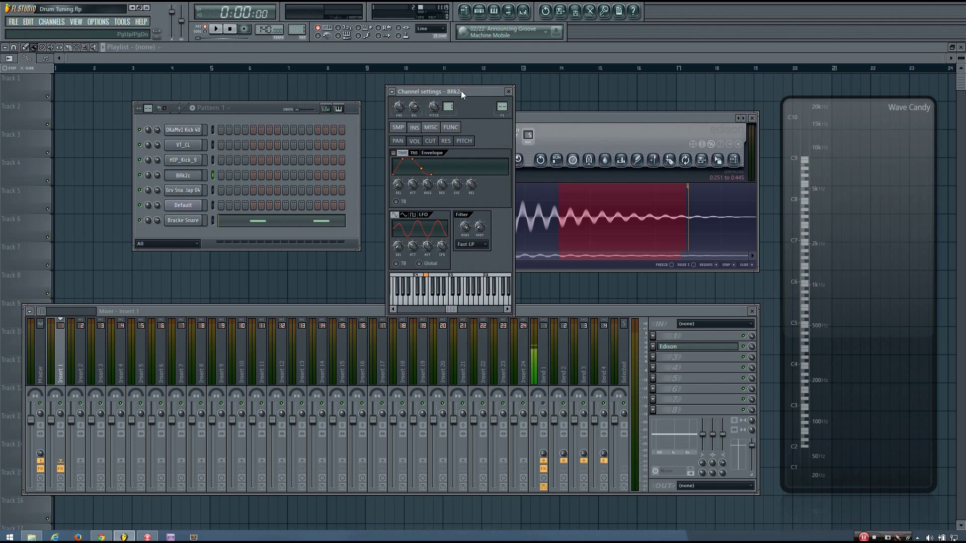
drag(460, 91, 472, 92)
key(z)
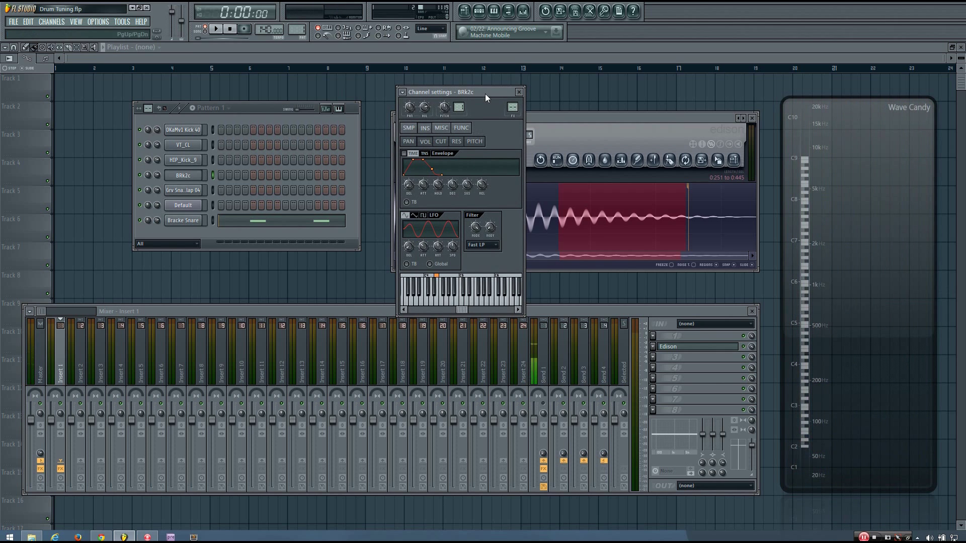
drag(485, 94, 476, 92)
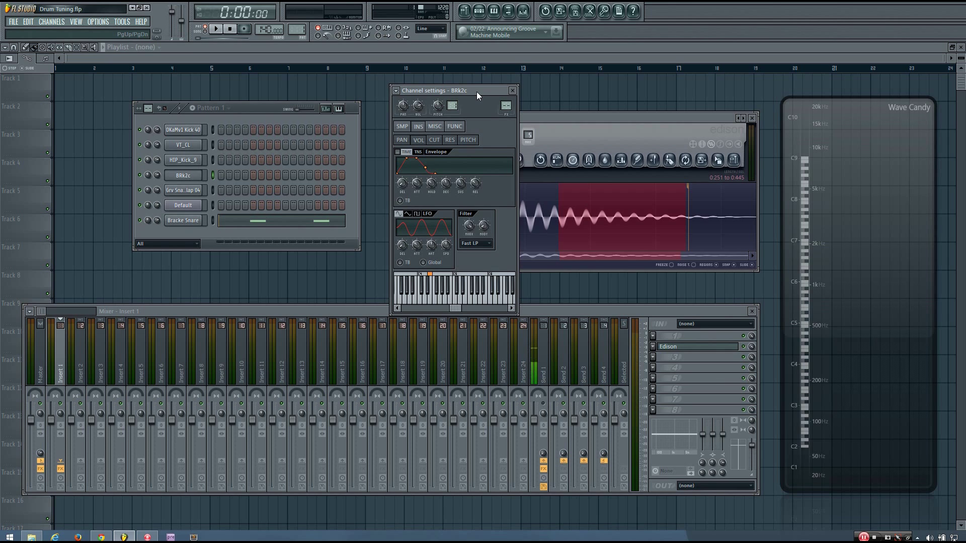
drag(476, 92, 488, 96)
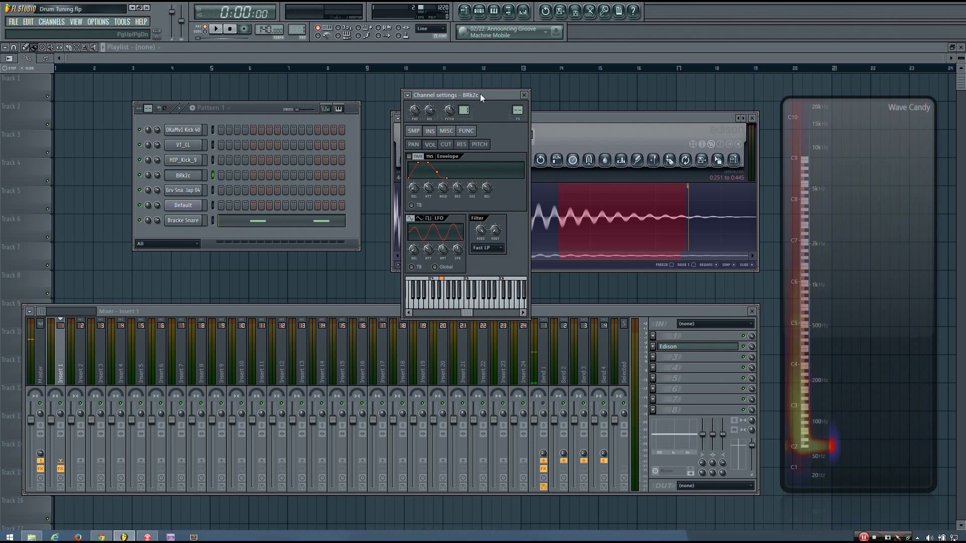
Step: Preview the Default channel's sound so Wave Candy shows its peak near C4
drag(485, 94, 490, 89)
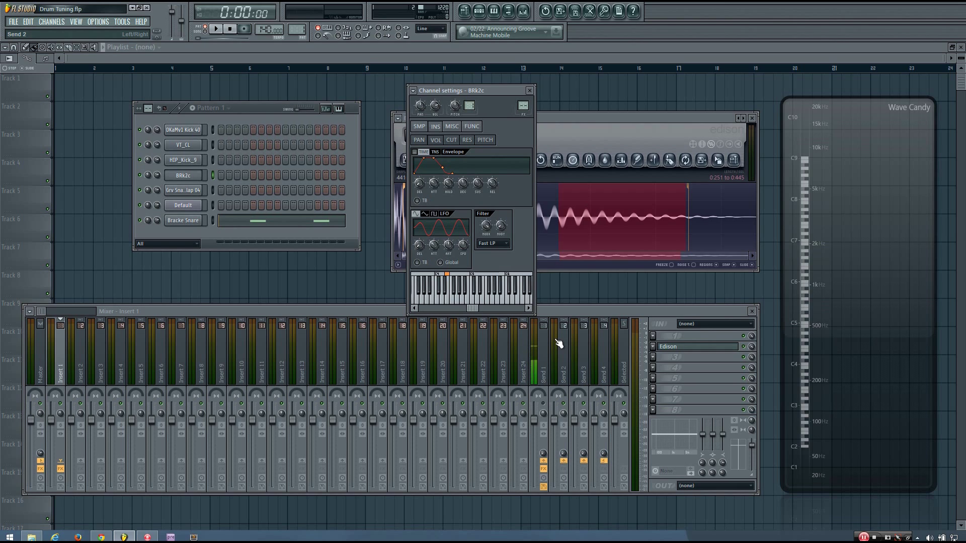
click(200, 207)
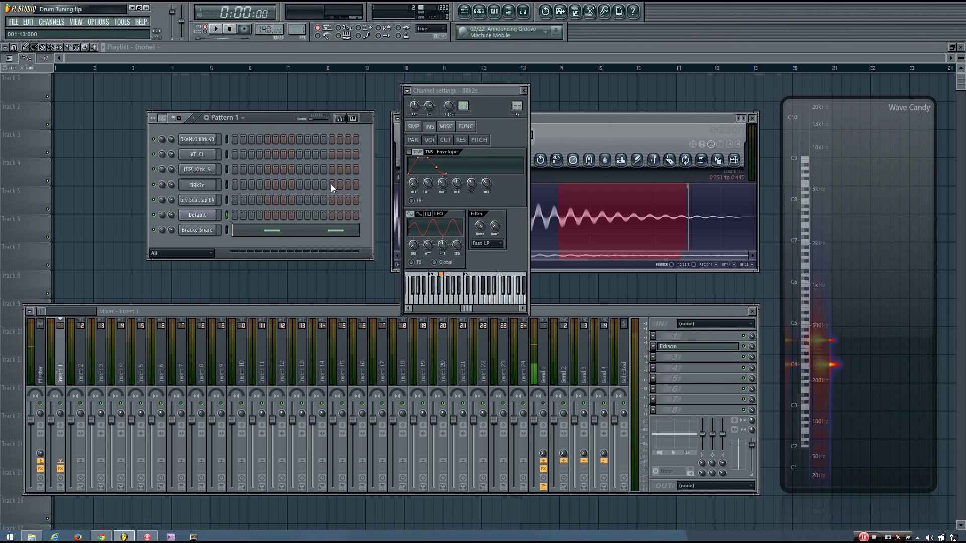
drag(270, 121, 263, 123)
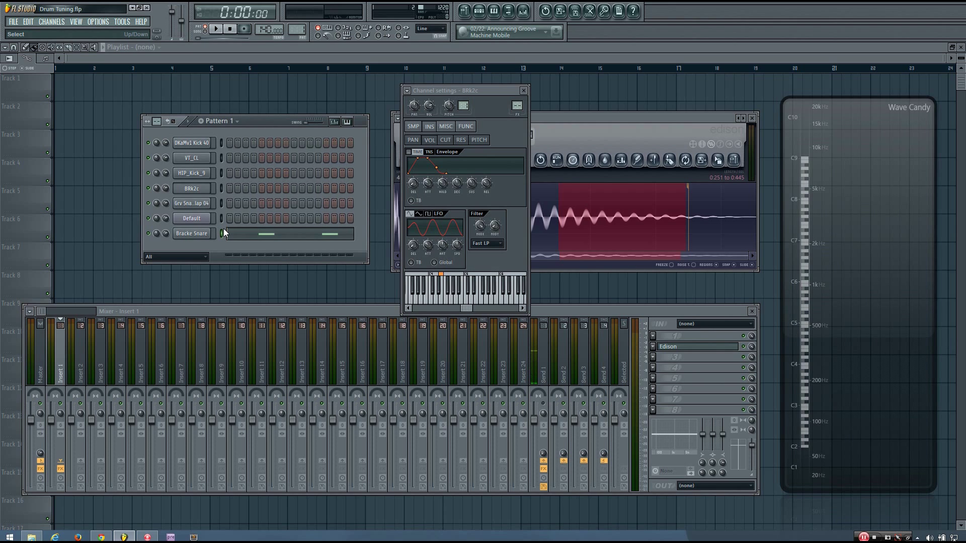
Step: Play the drum pattern and read the kick's pitch in Wave Candy, about E3 at 164 Hz
drag(263, 125, 272, 135)
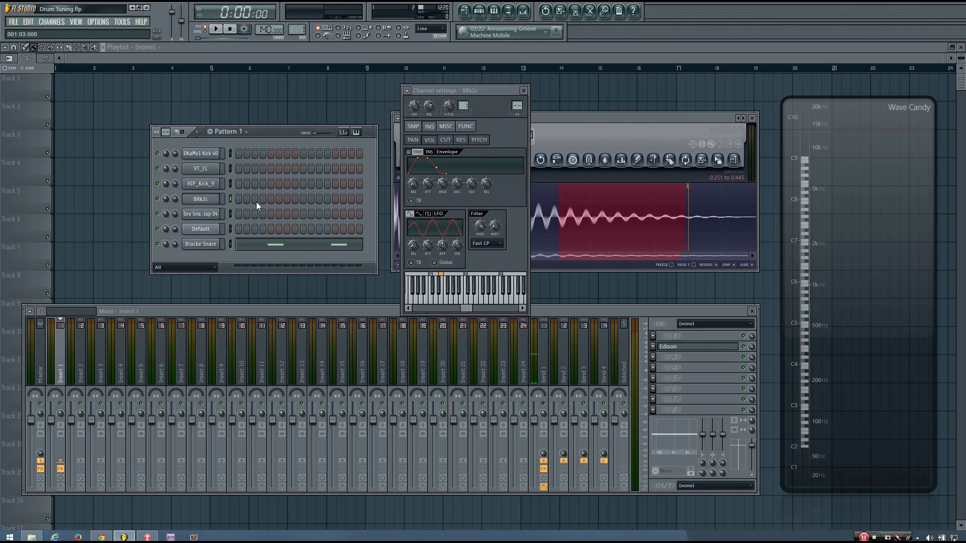
key(z)
key(z)
Step: Preview the BRk2c kick, then select Grv Snareclap 04 and open its channel settings
click(230, 198)
click(230, 214)
drag(264, 134, 258, 143)
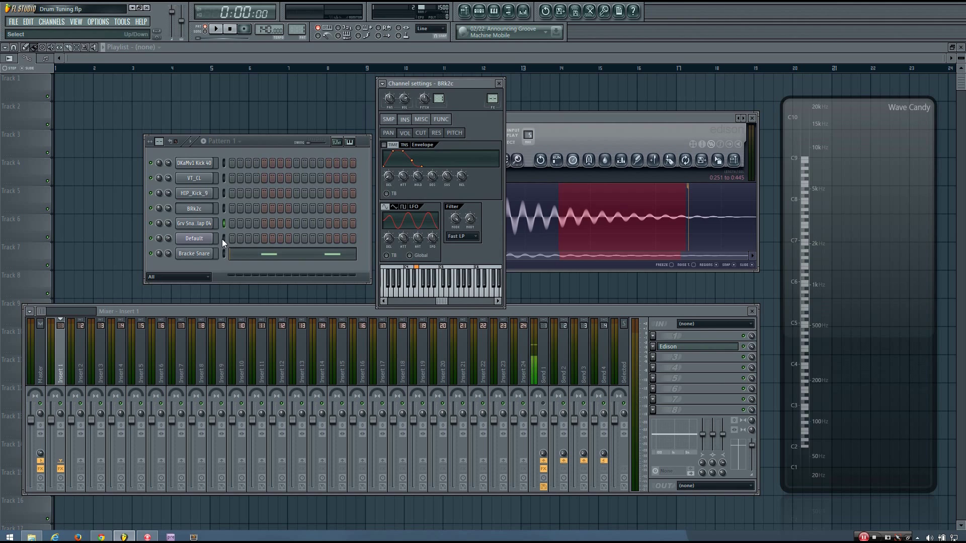
click(224, 221)
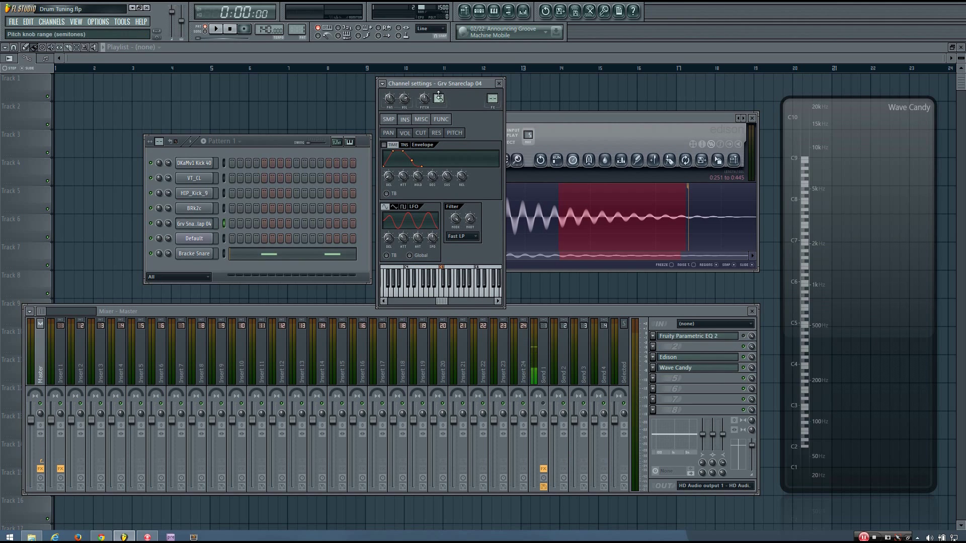
Step: Confirm the Grv Snareclap 04 Pitch knob sits at 0 cents
click(428, 101)
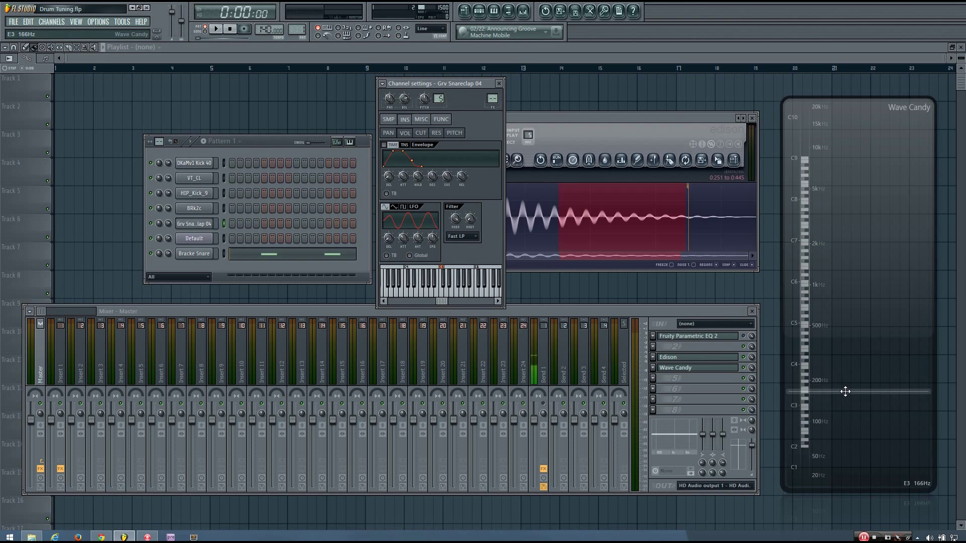
Step: Cut BRk2c's envelope decay and release to a quick spike and replay it, reading about F#3, 187 Hz
drag(261, 141, 247, 139)
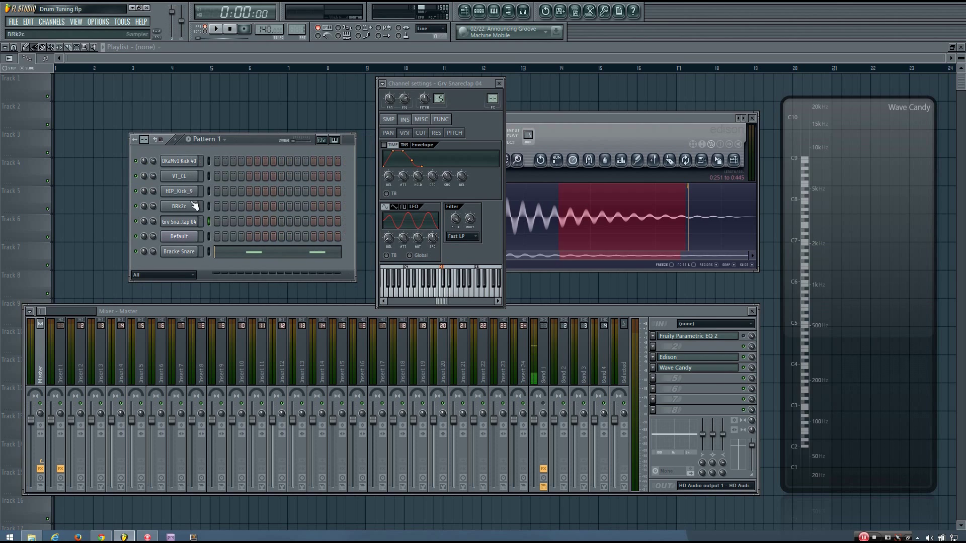
click(196, 207)
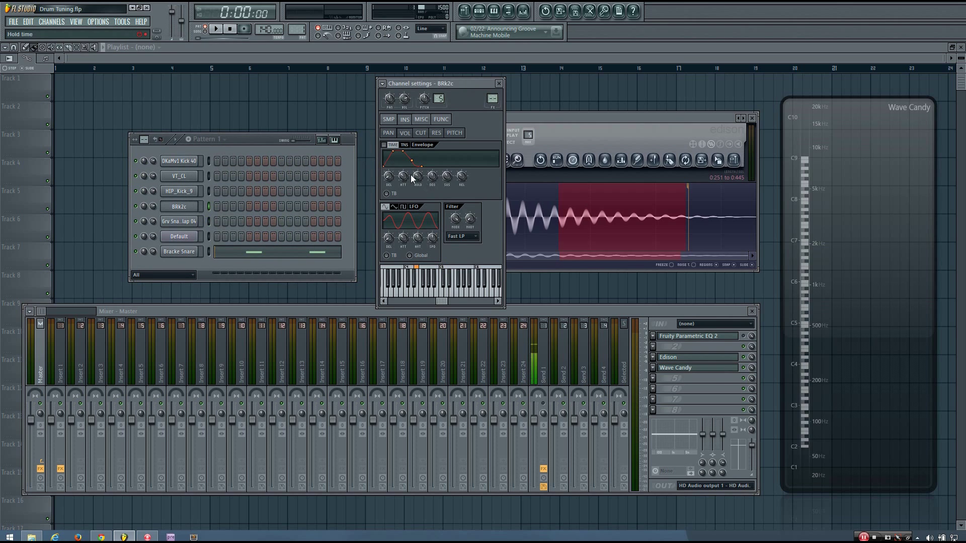
drag(403, 176, 403, 181)
drag(436, 174, 435, 184)
key(space)
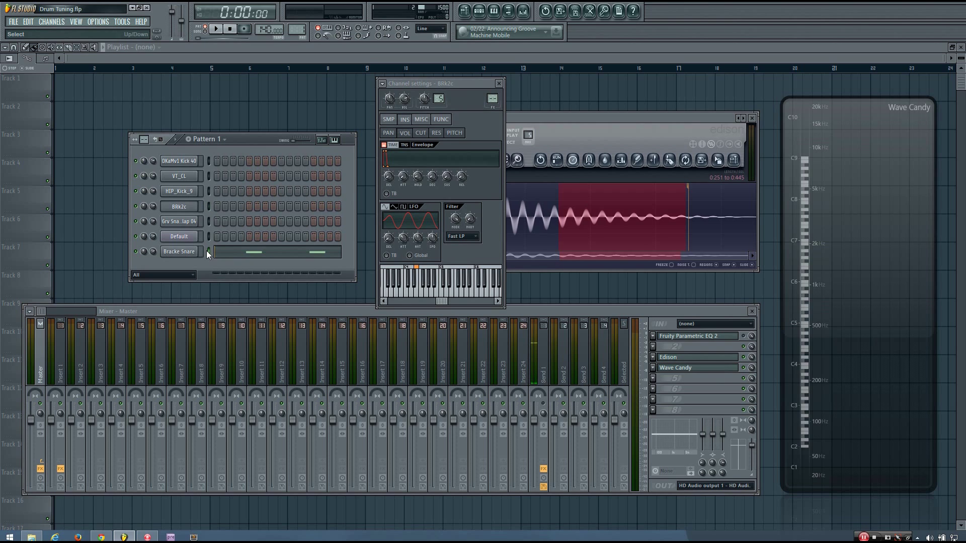
drag(247, 142, 237, 152)
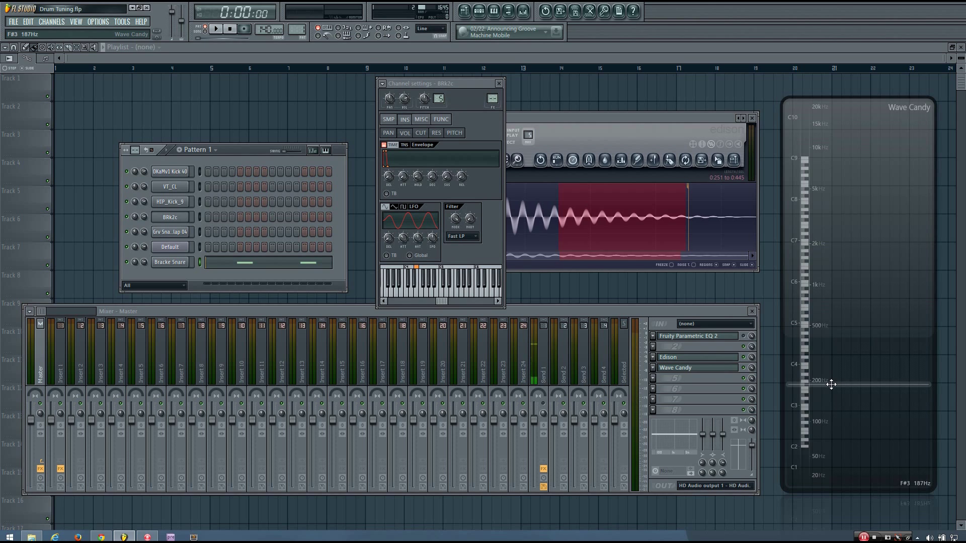
click(200, 201)
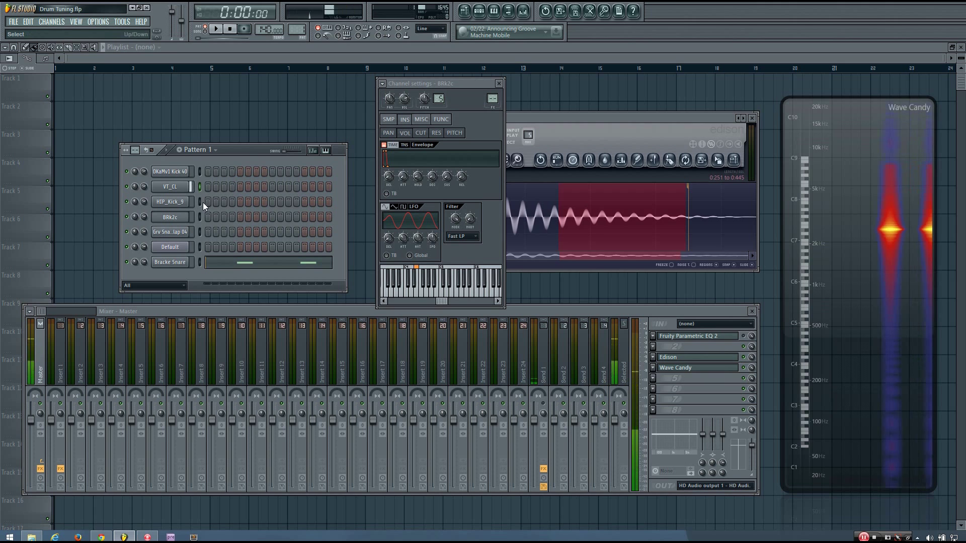
click(201, 173)
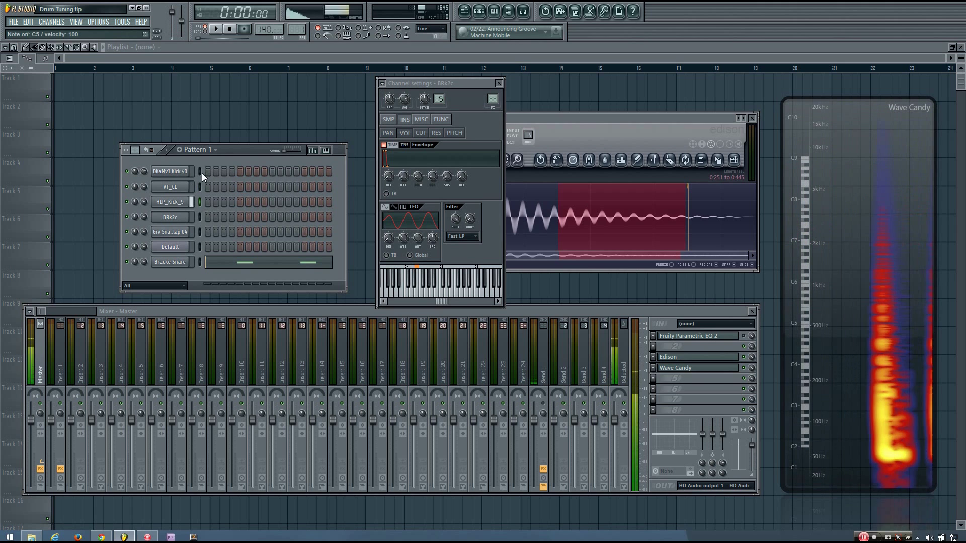
click(201, 217)
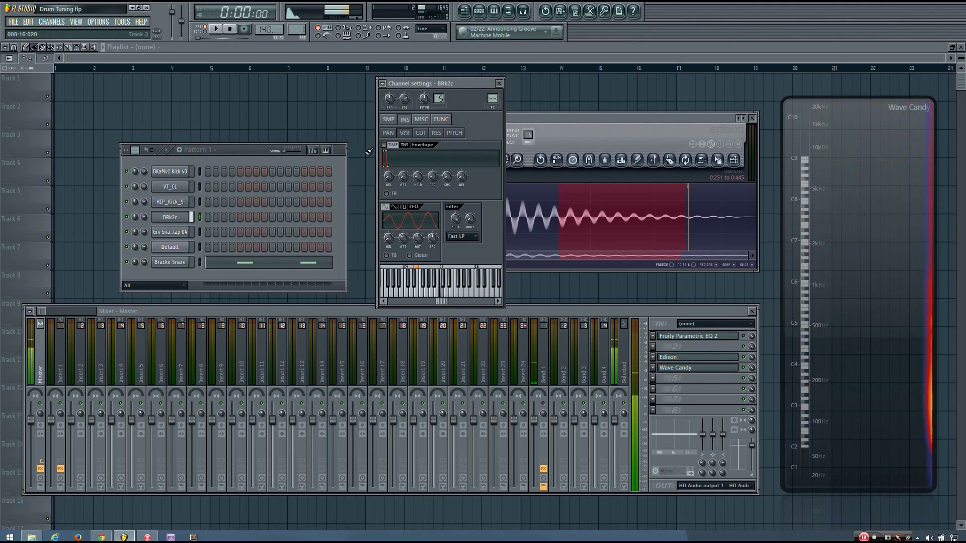
click(199, 263)
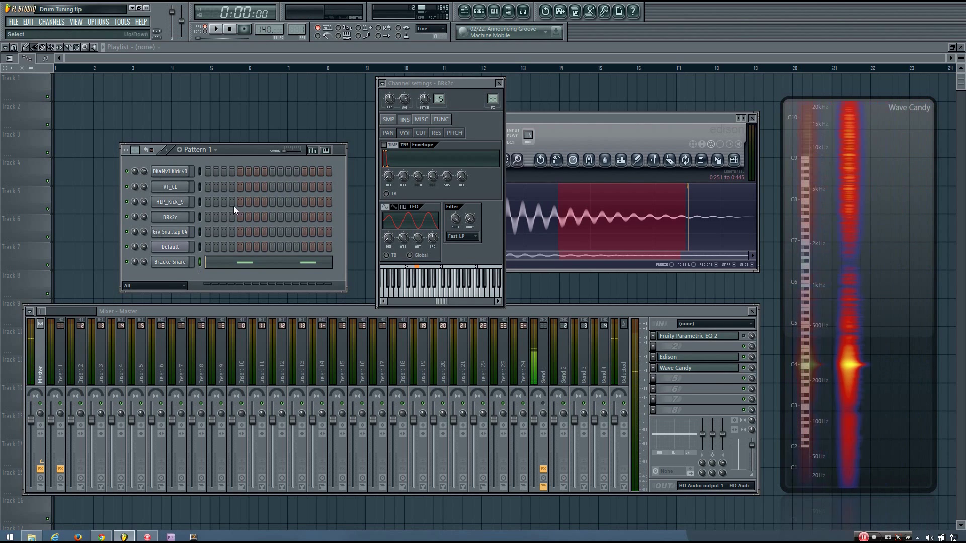